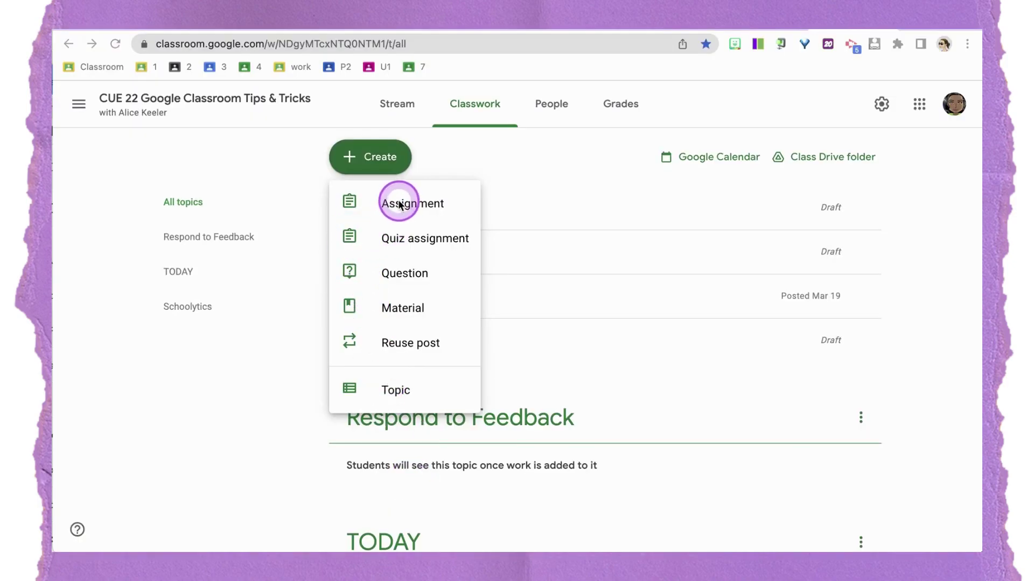
- Create a new assignment titled '#200 We wil do something'
left_click(398, 205)
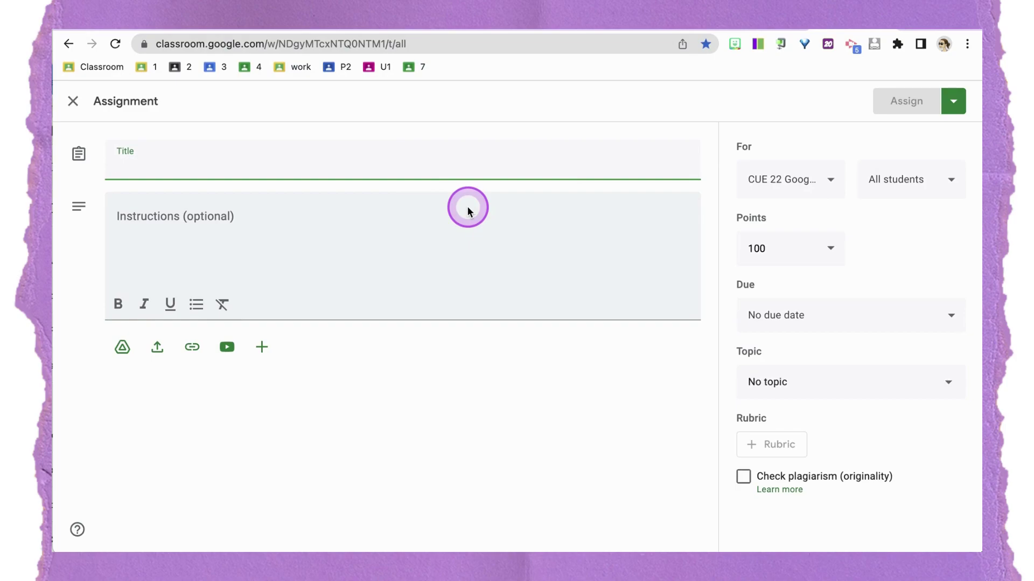
type("$")
key("BackSpace")
type("#200 We wil do something")
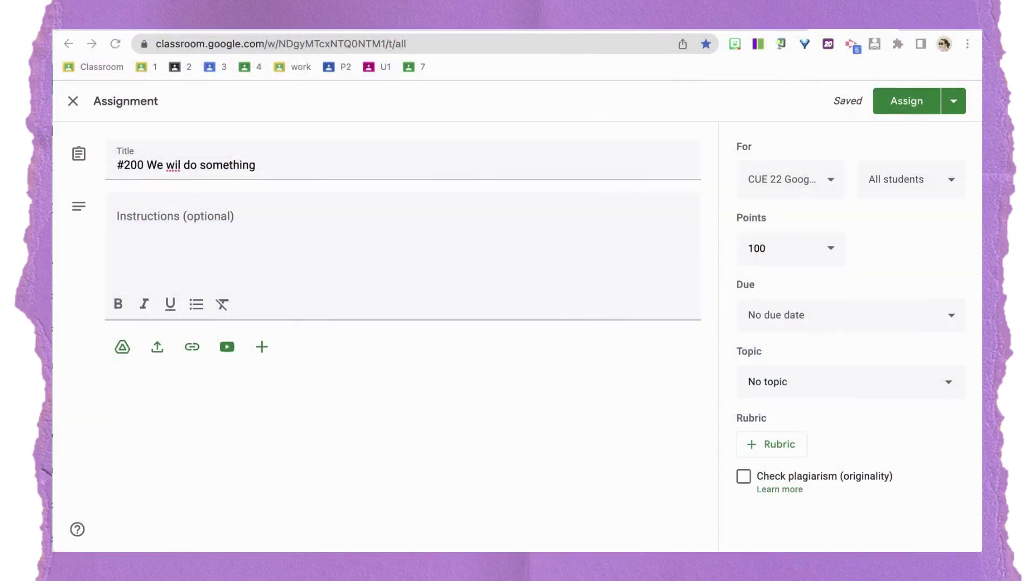
- Assign it to Reading Class, Math Class and English Class alongside CUE 22
left_click(795, 177)
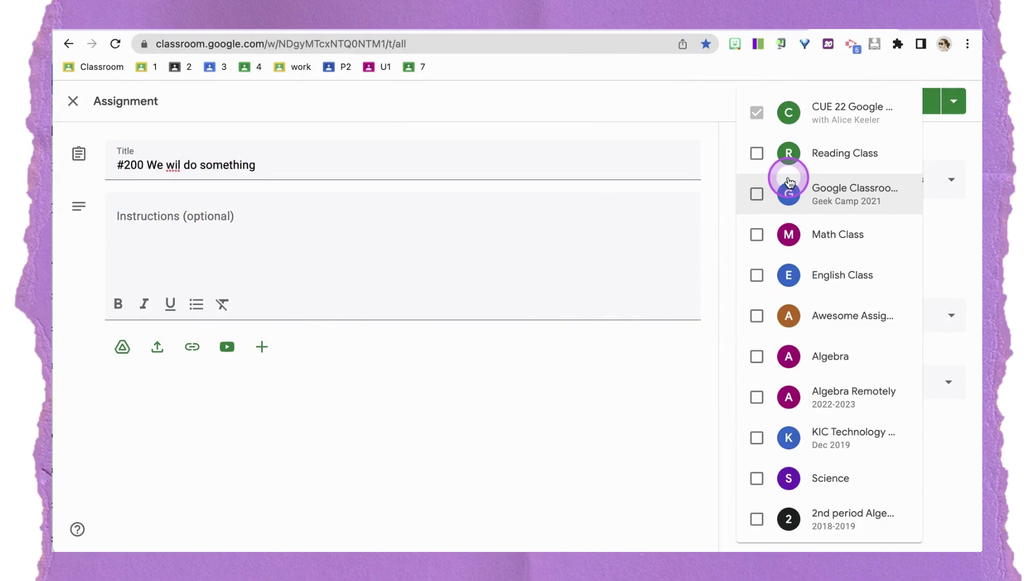
left_click(756, 235)
left_click(756, 275)
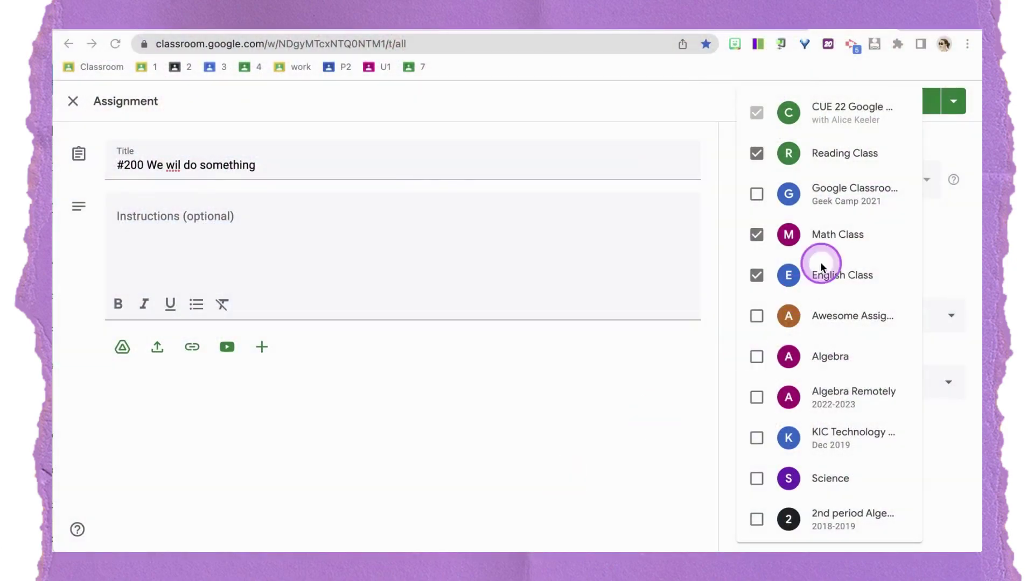
left_click(699, 107)
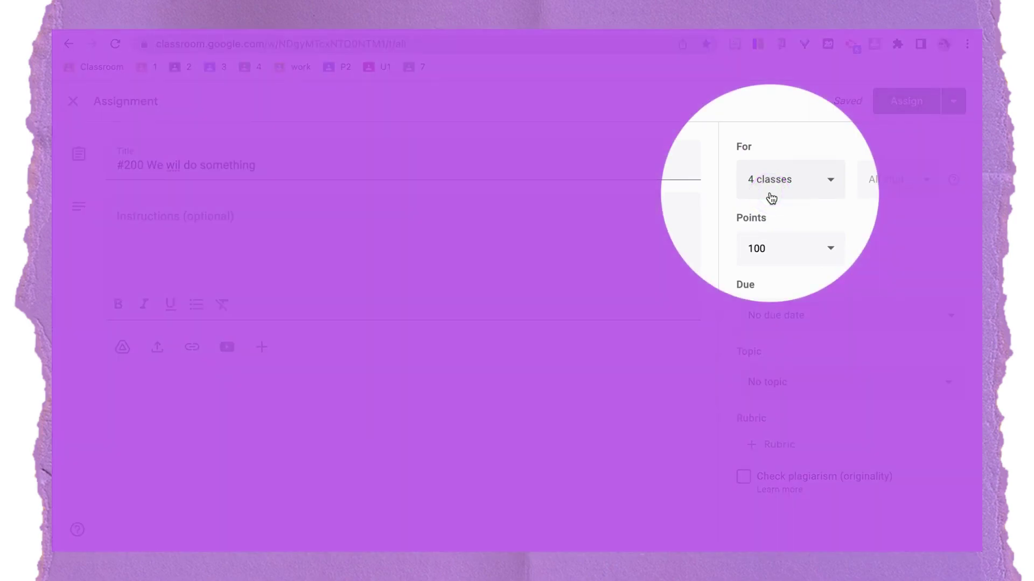
left_click(771, 198)
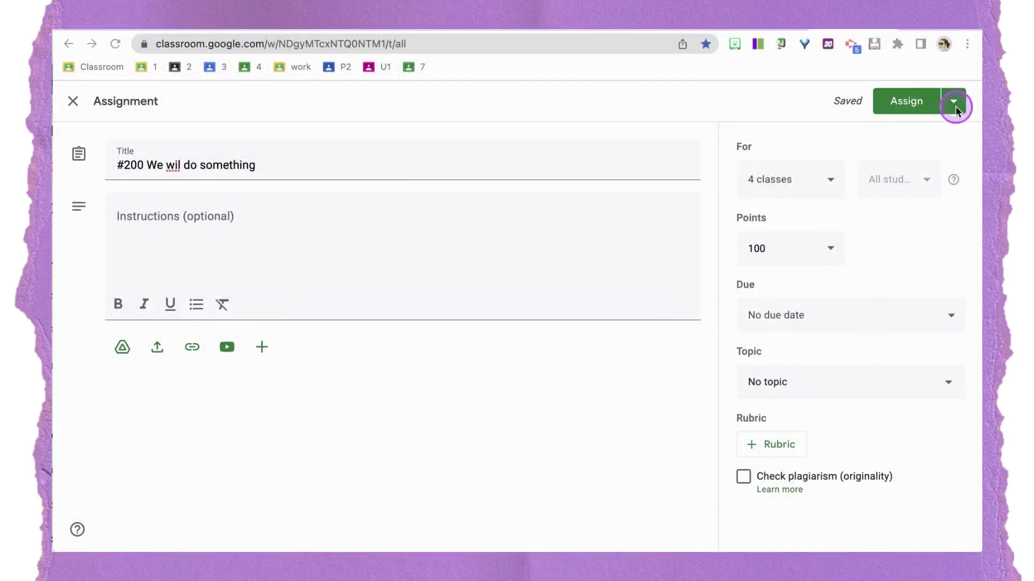
- Switch posting from Assign to Schedule to open the Schedule to multiple classes dialog
left_click(954, 105)
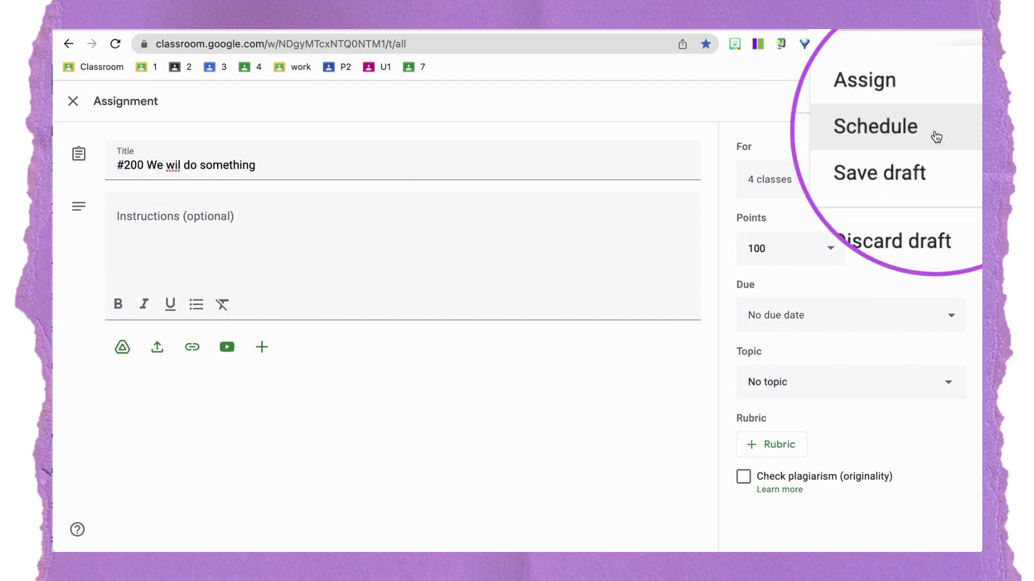
left_click(904, 135)
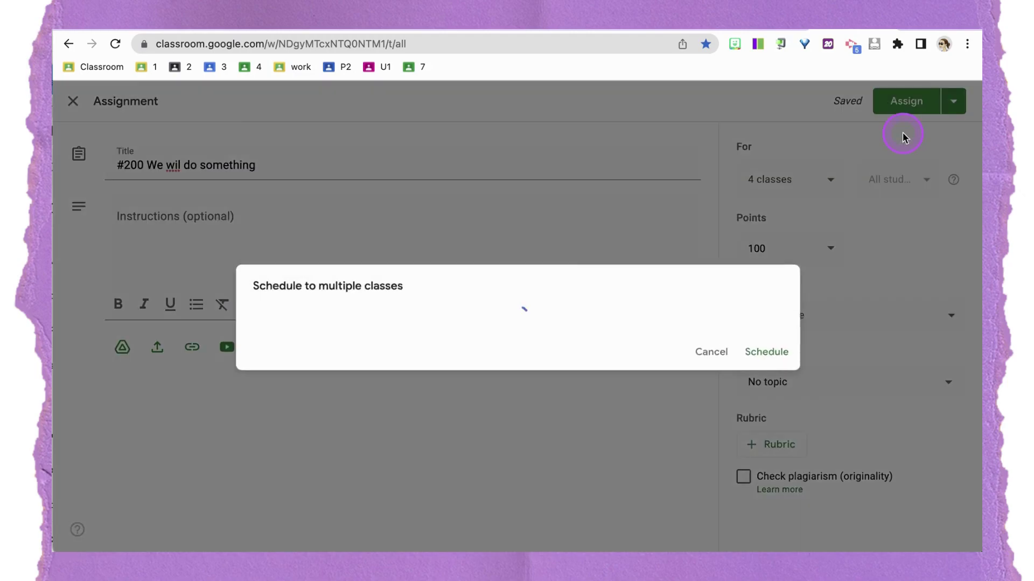
scroll(430, 368, "down", 1)
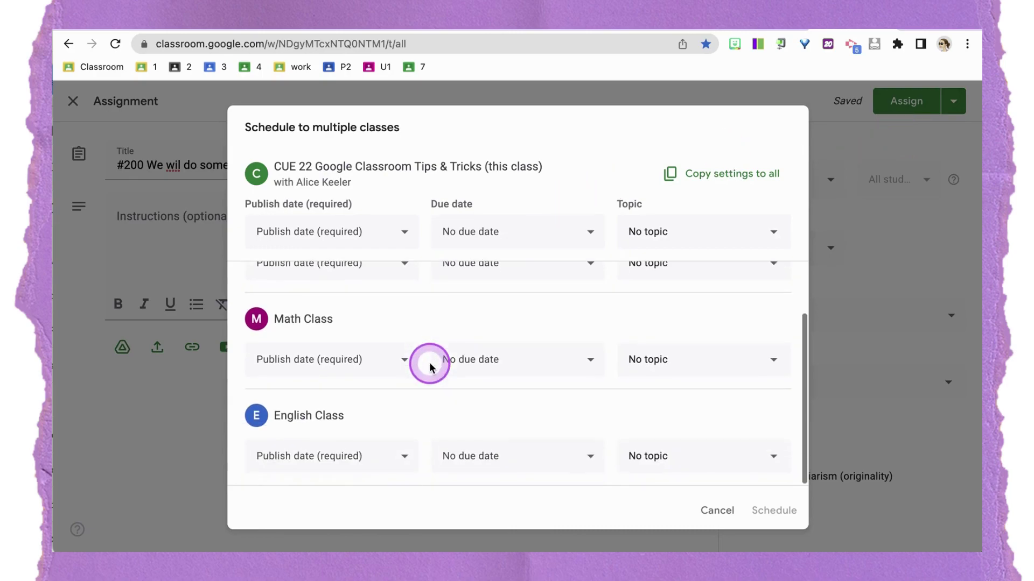
scroll(430, 367, "up", 1)
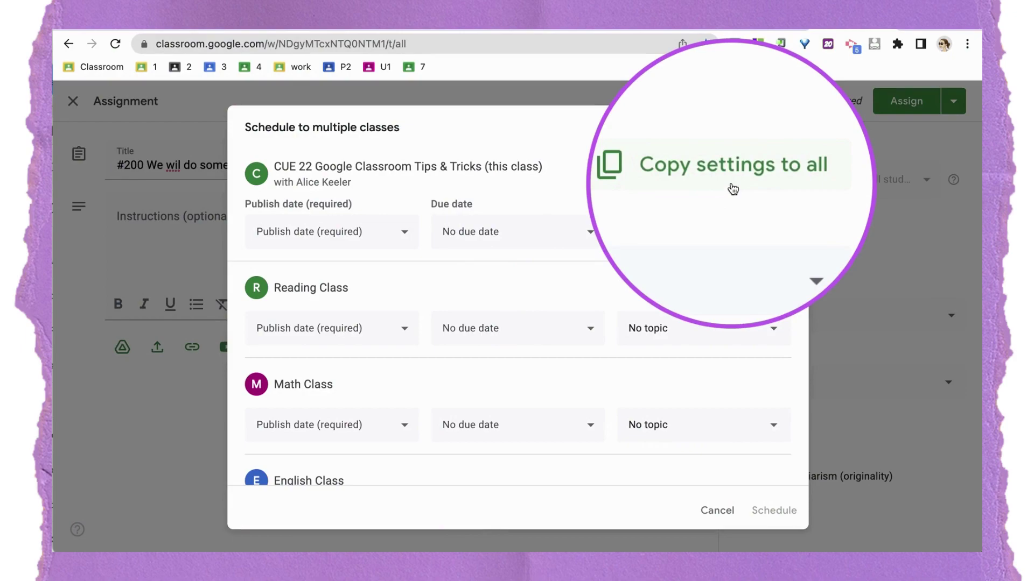
left_click(693, 191)
- Open the publish date calendar for the CUE 22 class
left_click(394, 242)
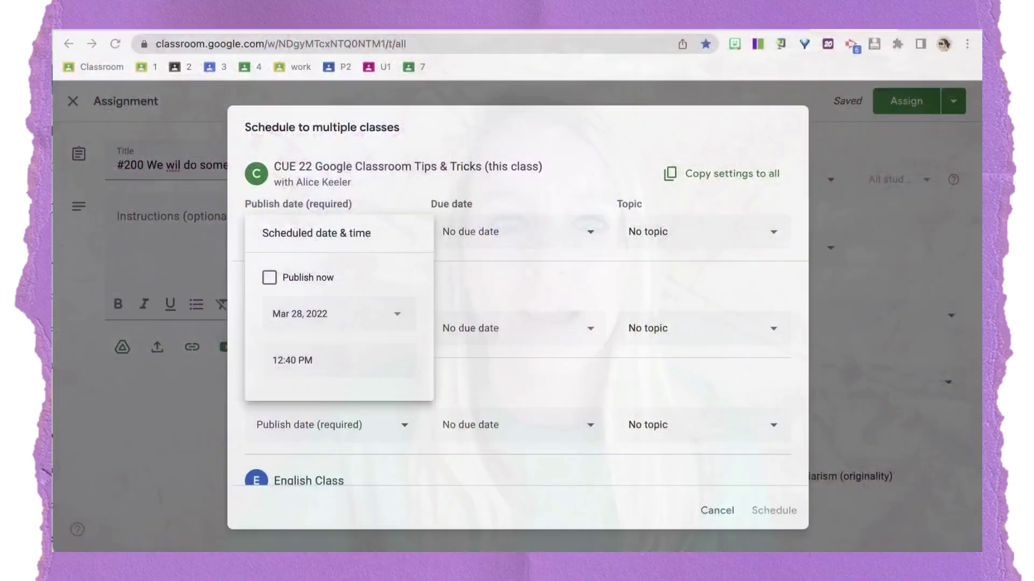
left_click(369, 309)
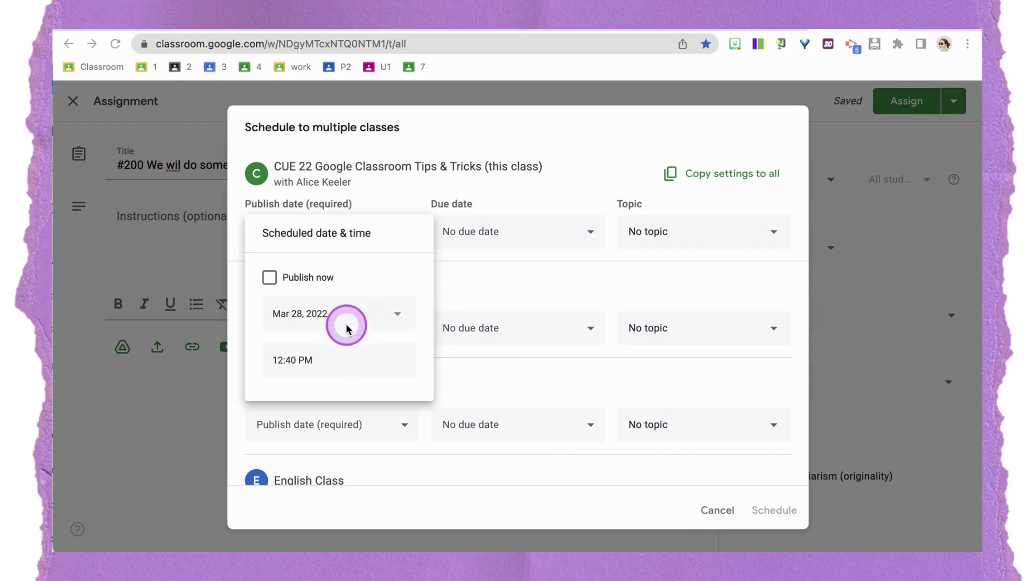
- Set the CUE 22 class's publish date to Mar 29, 9:00 AM
left_click(324, 472)
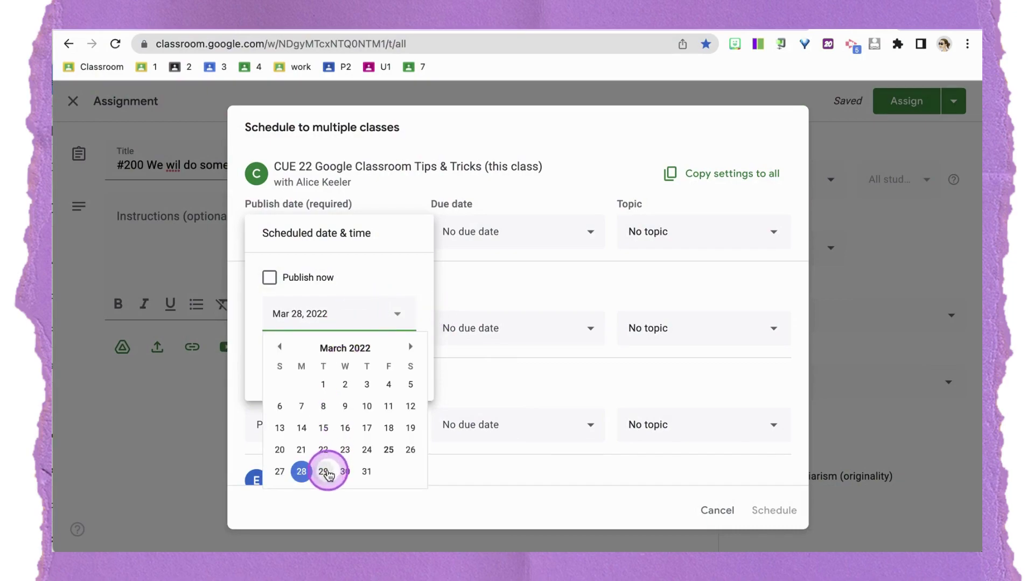
left_click(344, 360)
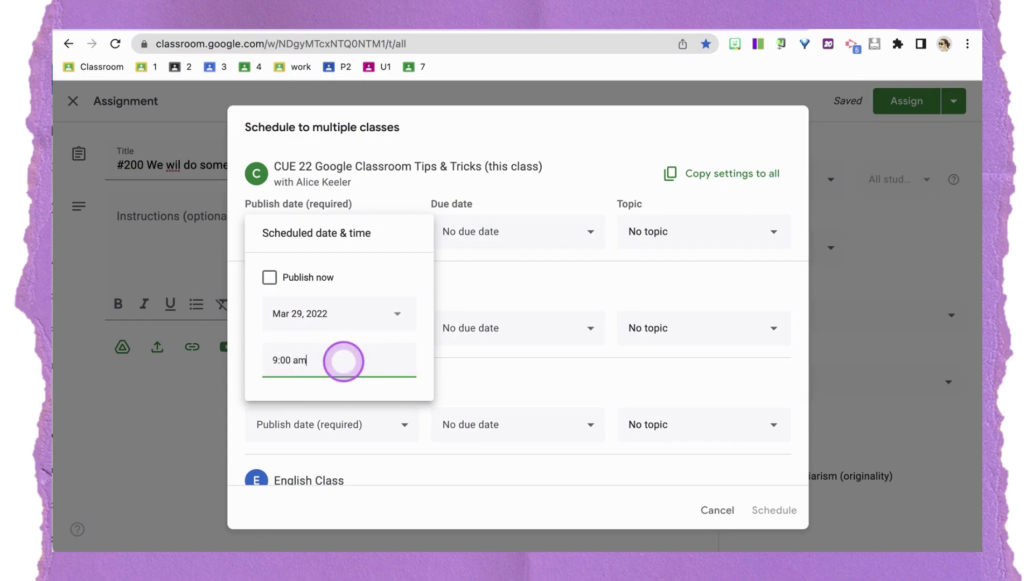
left_click(481, 285)
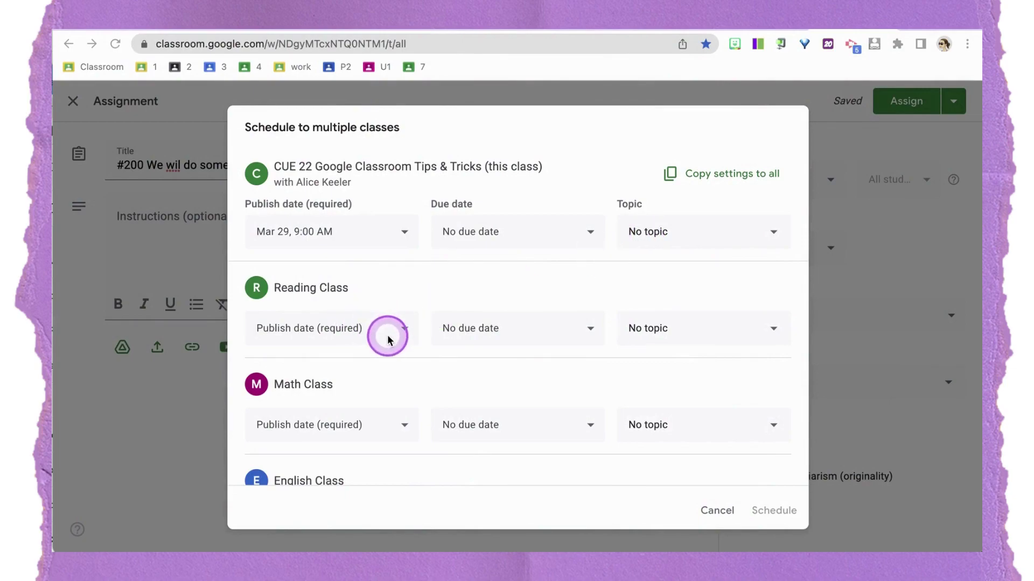
- Give CUE 22 a due date of Wed, Mar 30, 3:00 PM and the TODAY topic
left_click(533, 237)
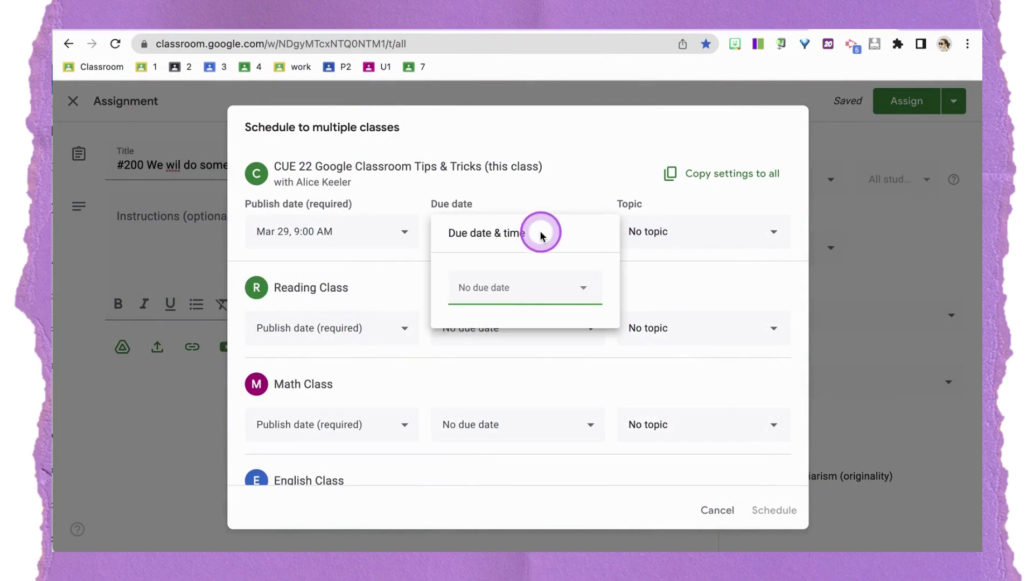
left_click(513, 283)
left_click(530, 446)
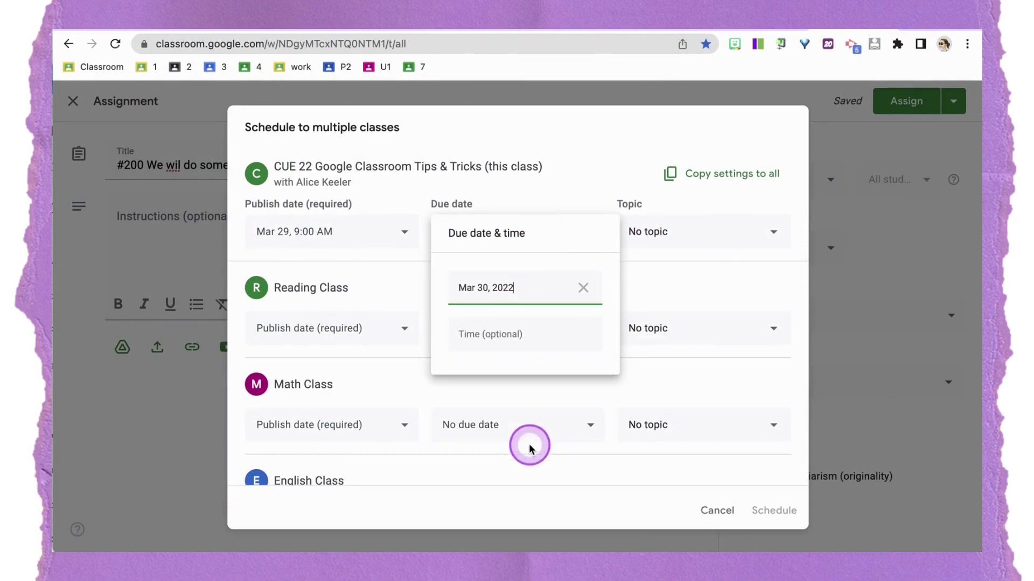
left_click(518, 334)
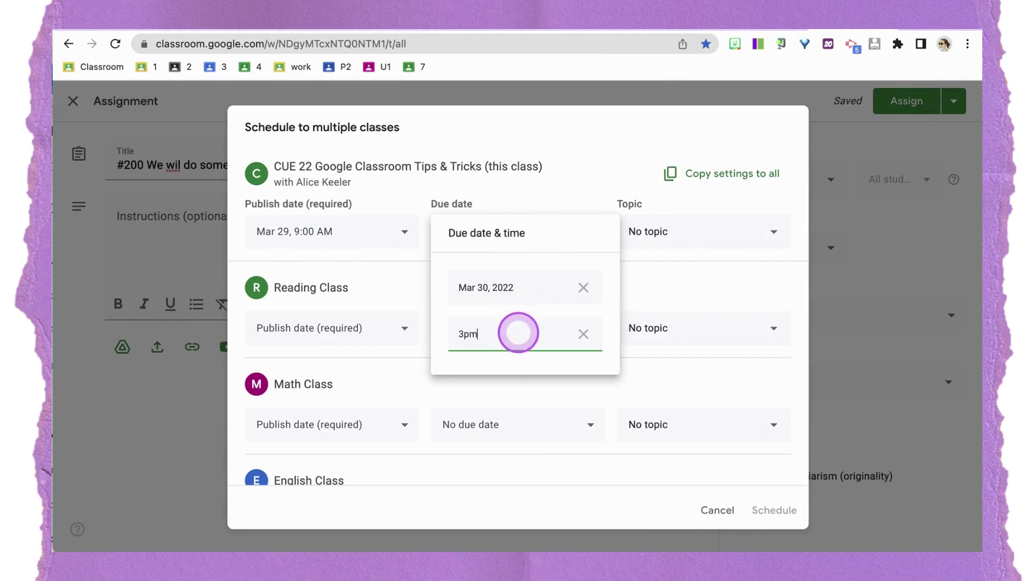
left_click(595, 161)
left_click(678, 231)
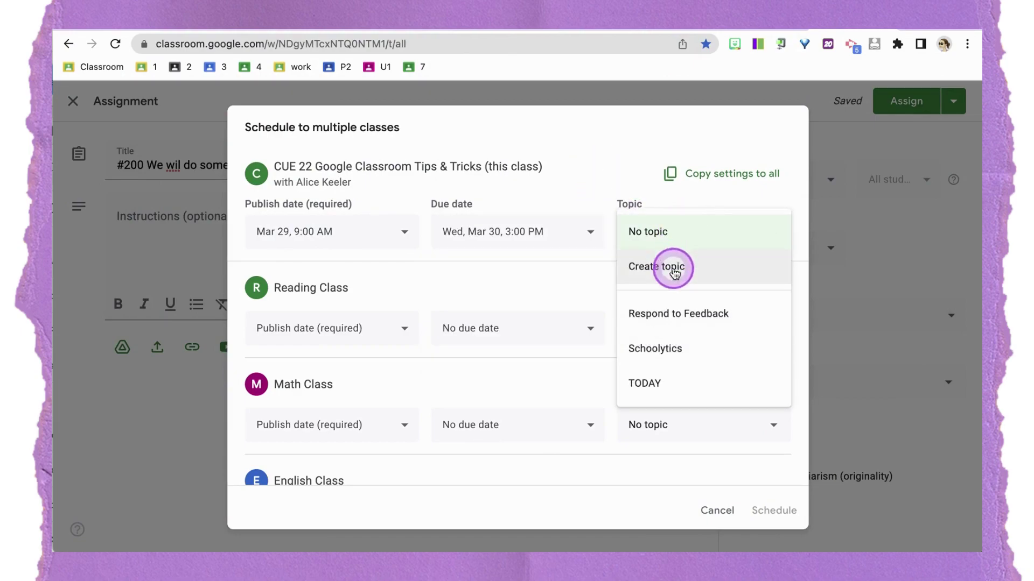
left_click(669, 388)
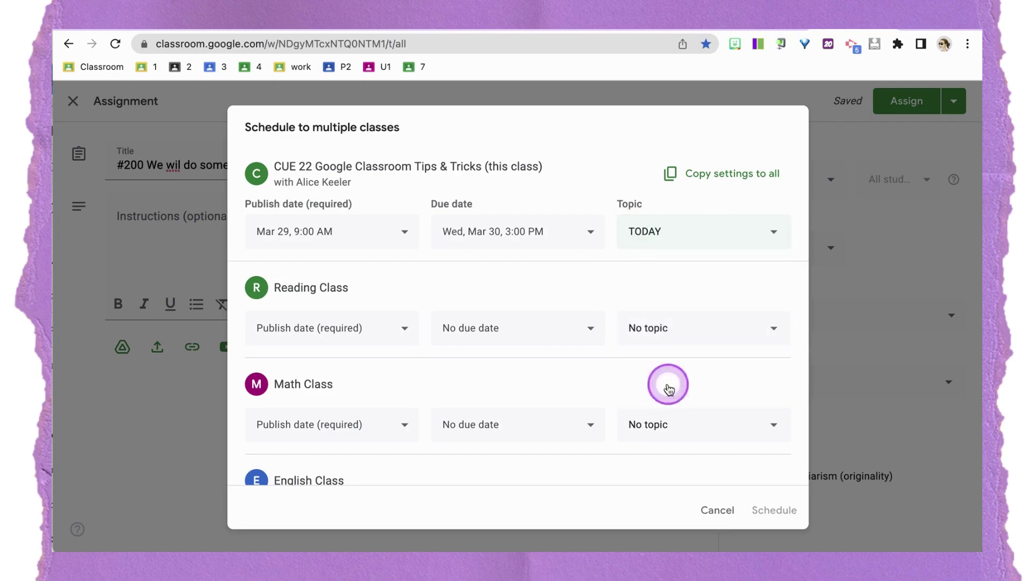
- Copy the CUE 22 schedule settings to all other classes, confirming the overwrite
left_click(722, 174)
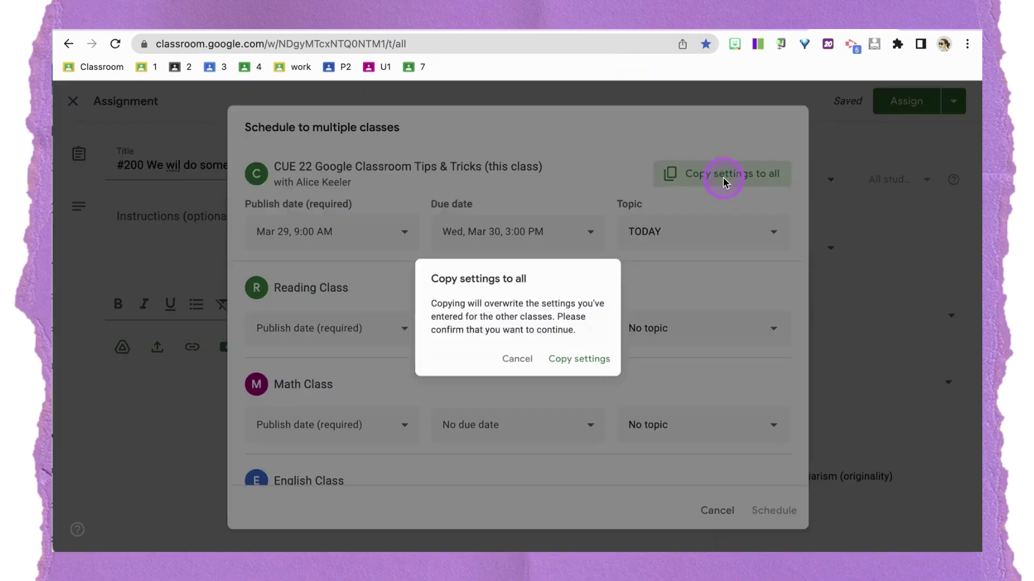
left_click(579, 366)
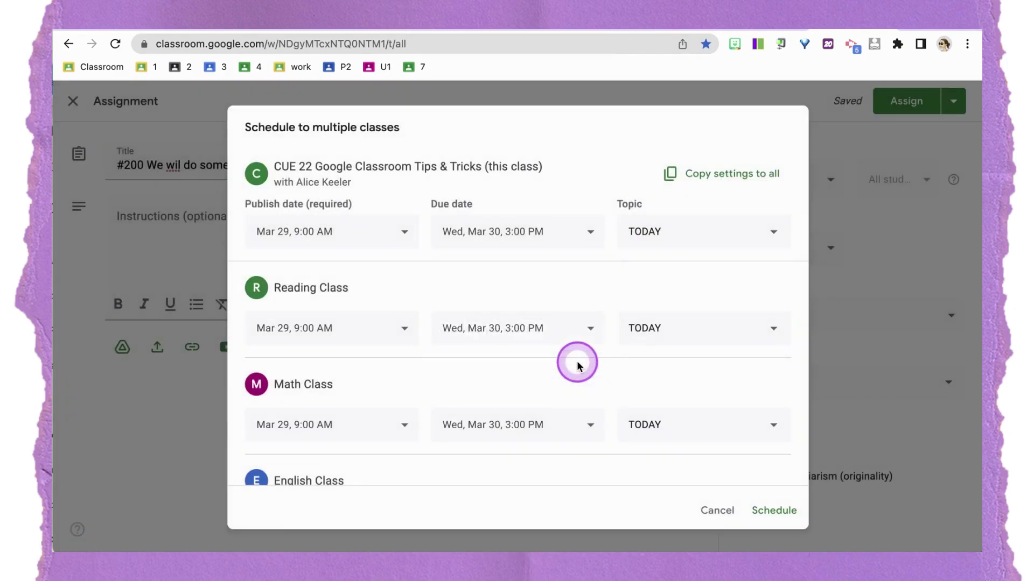
scroll(381, 335, "down", 2)
scroll(381, 335, "up", 2)
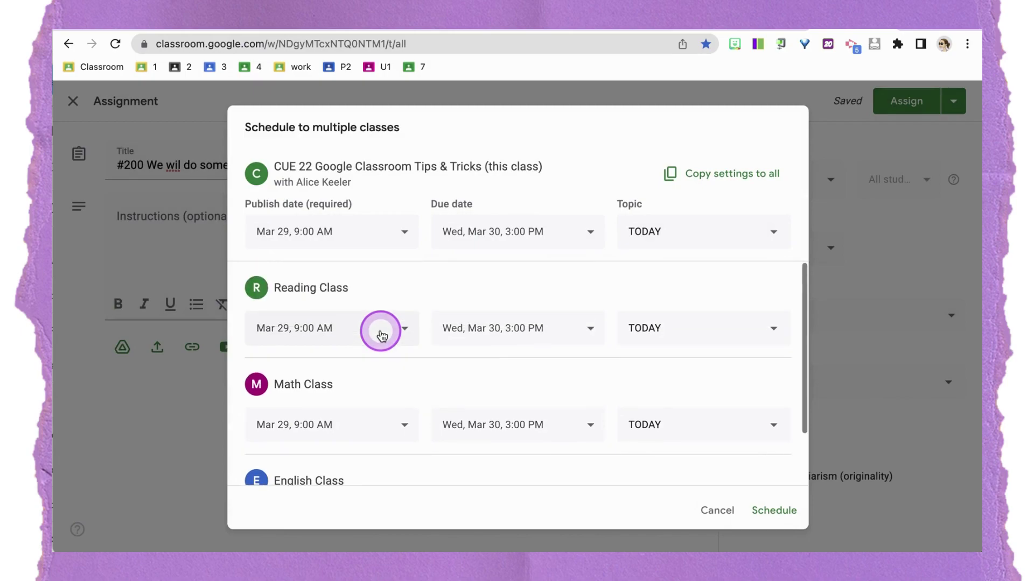
- Set the CUE 22 class's publish date to Publish now
left_click(380, 237)
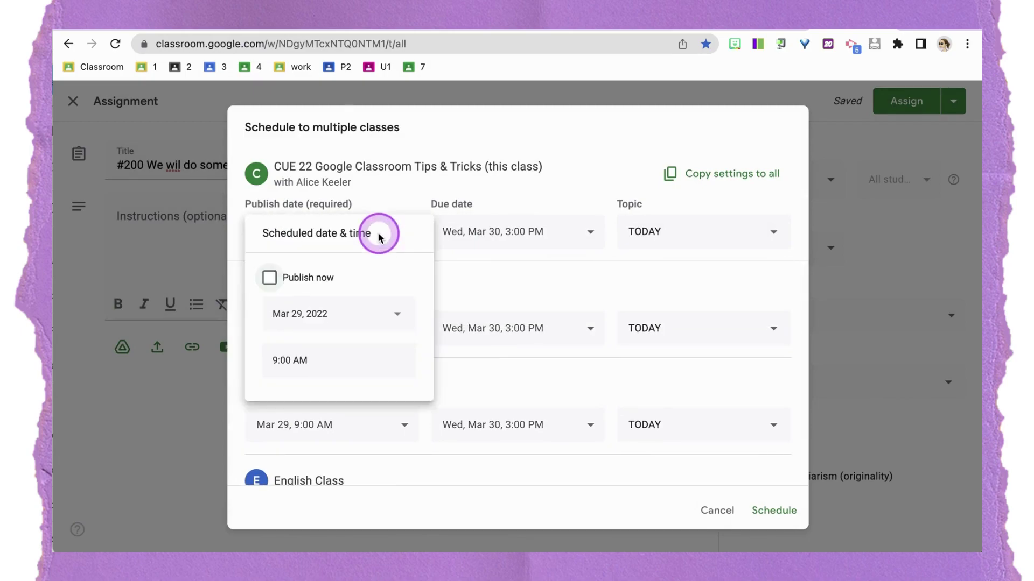
left_click(293, 278)
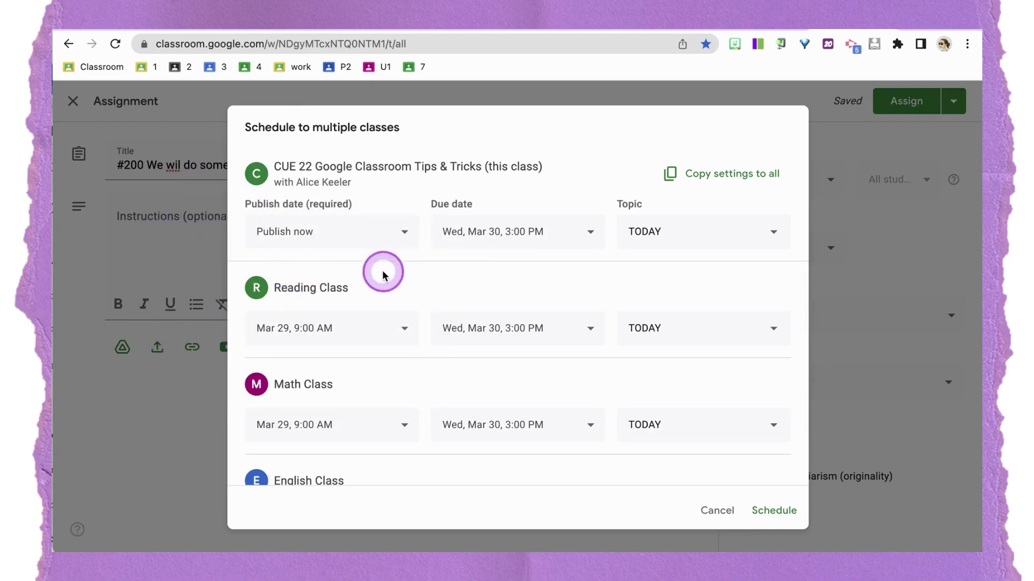
scroll(348, 334, "down", 3)
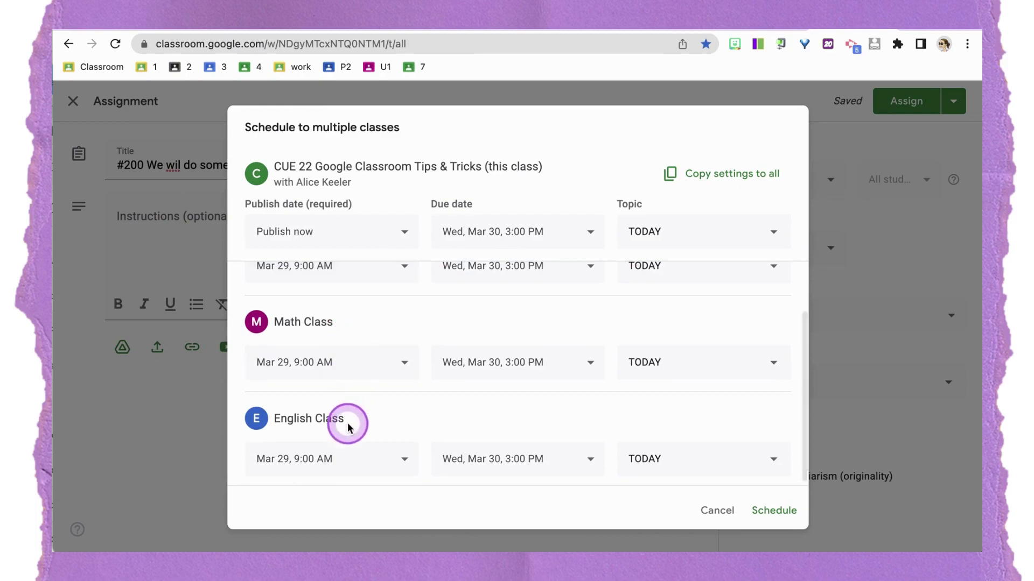
scroll(353, 371, "up", 2)
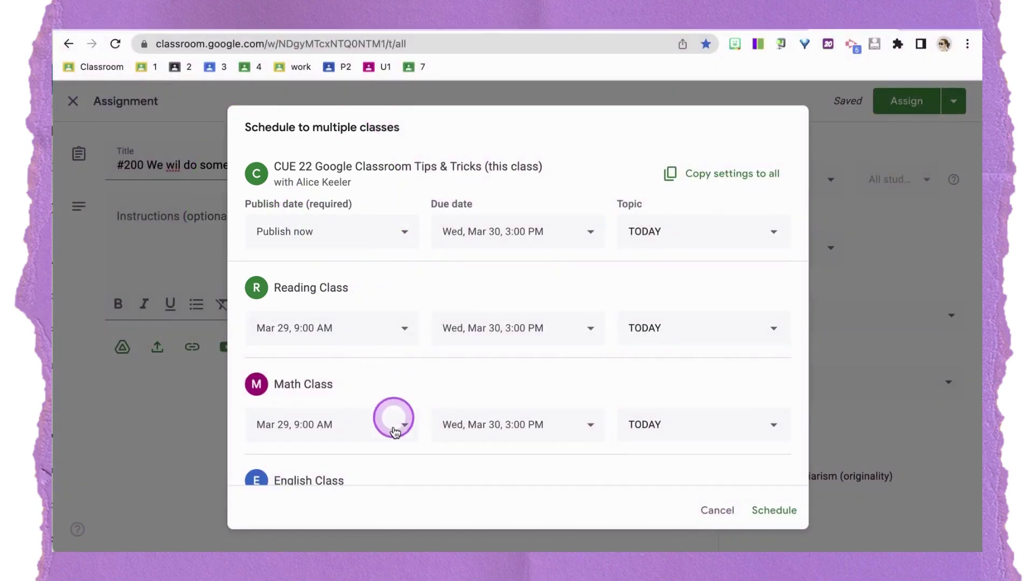
scroll(573, 247, "down", 1)
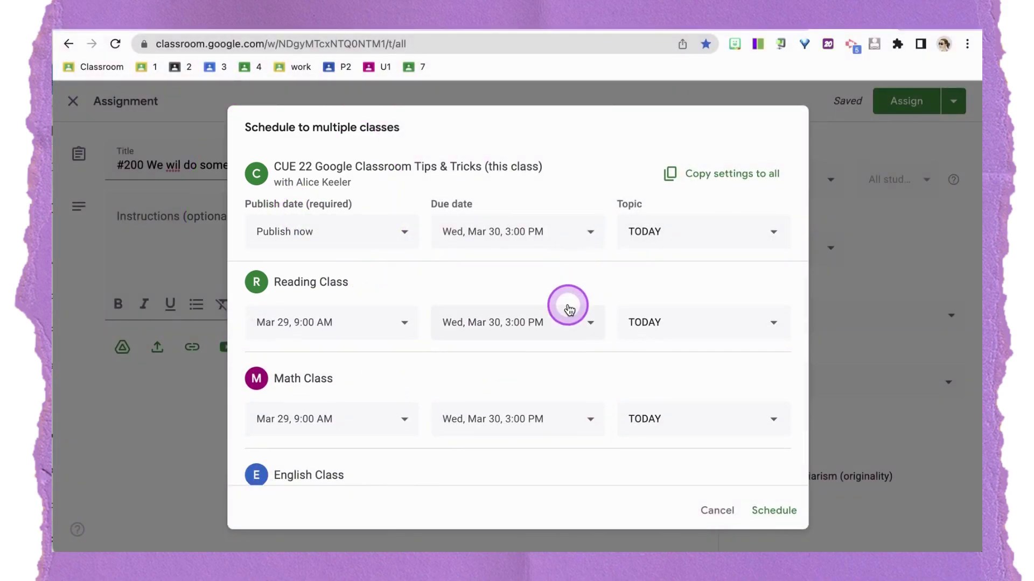
scroll(571, 291, "up", 1)
- Change Reading Class's due time to 3:30 PM and schedule the assignment
left_click(567, 322)
left_click(486, 430)
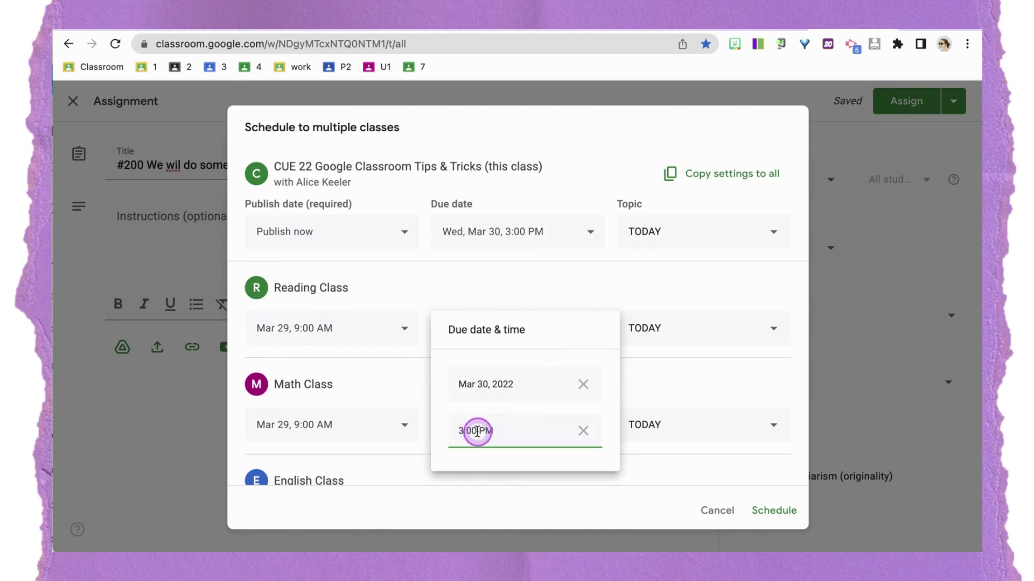
type("3:30")
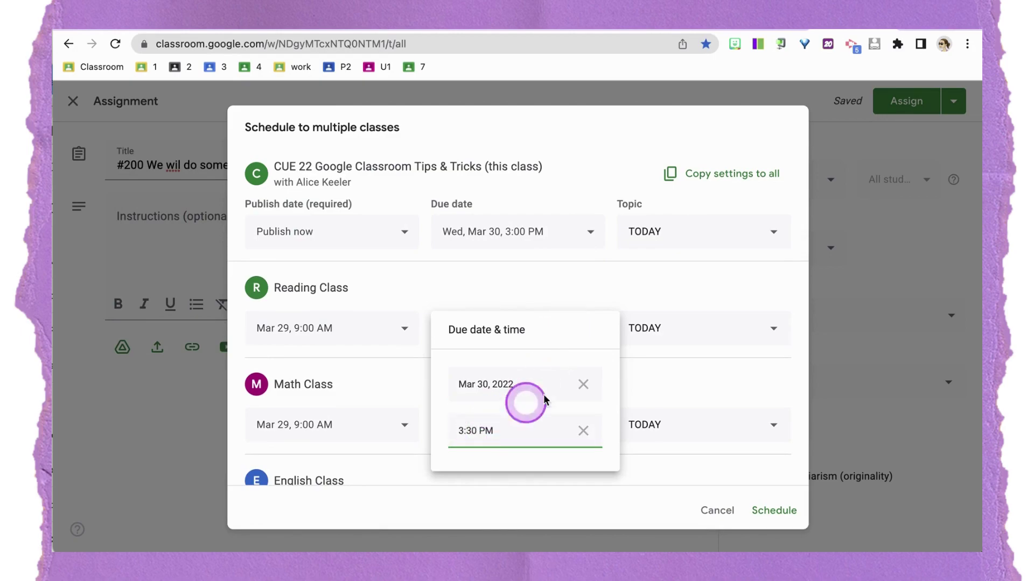
left_click(660, 298)
scroll(639, 399, "down", 2)
scroll(639, 397, "up", 2)
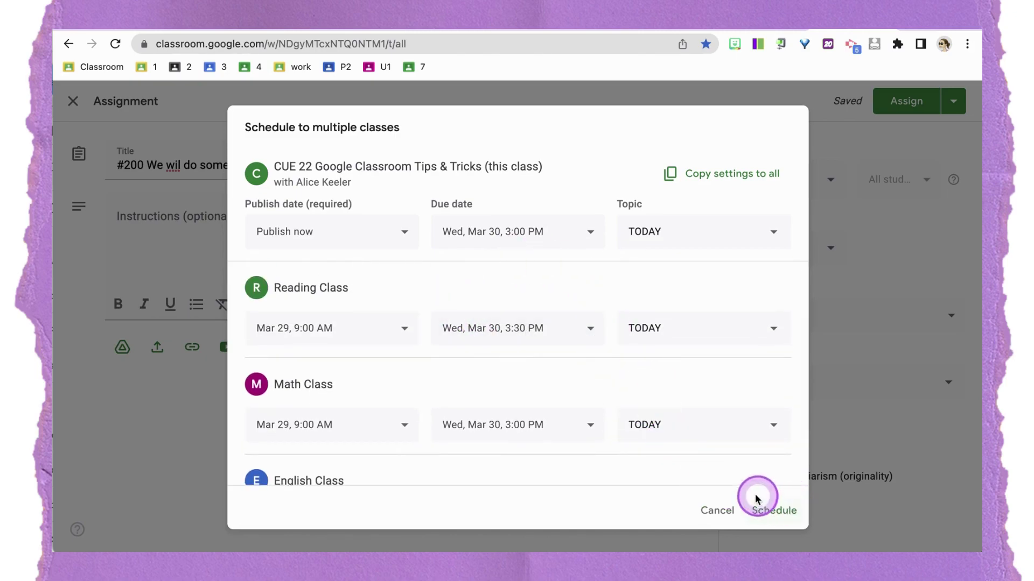
left_click(775, 522)
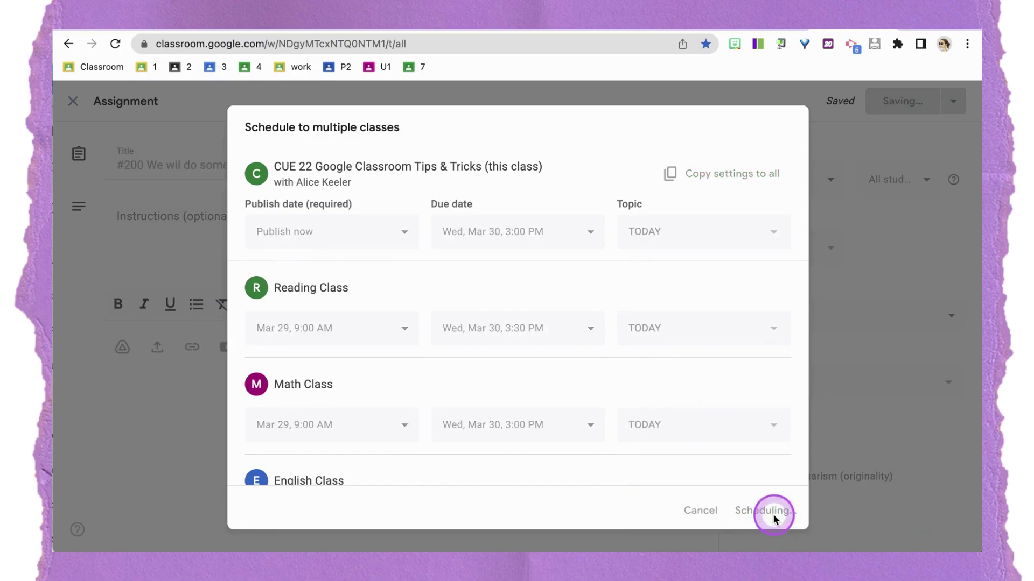